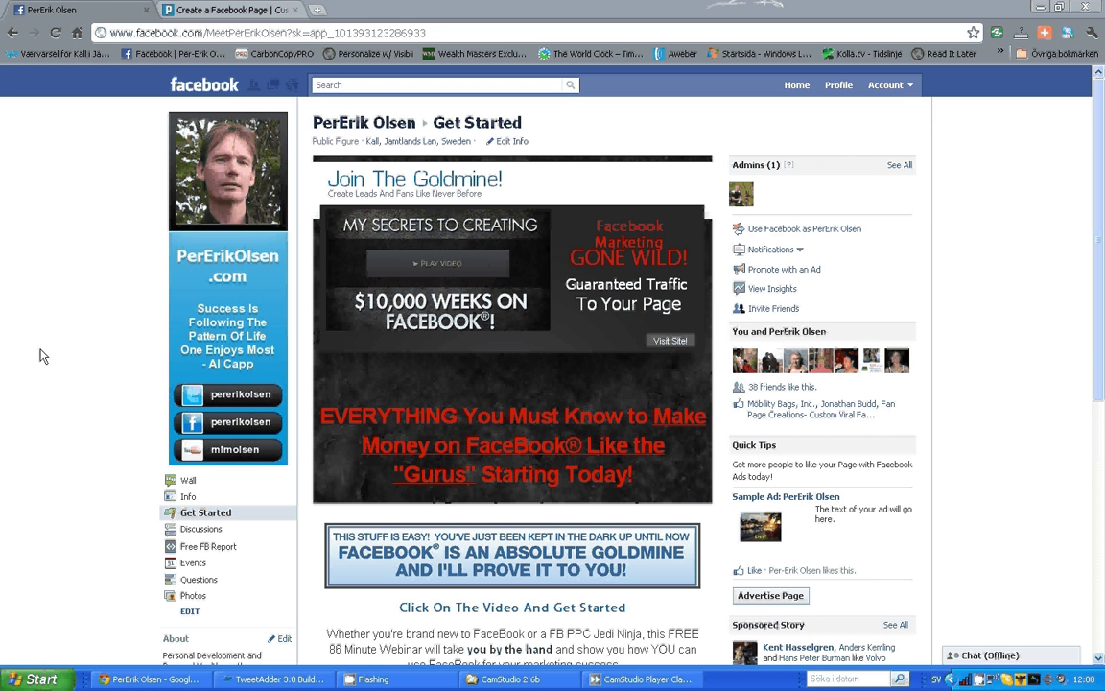
# Step: Switch from the Facebook page to the PageModo site and open the My Pages overview
pyautogui.click(211, 12)
pyautogui.click(103, 14)
pyautogui.click(228, 15)
pyautogui.click(733, 361)
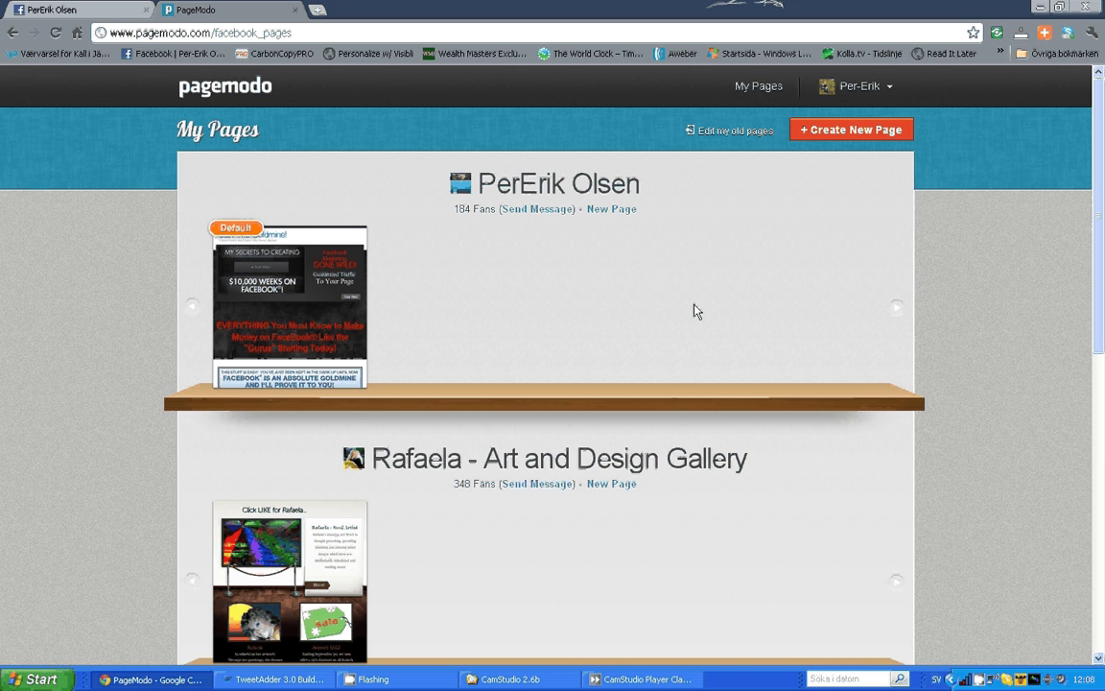
# Step: Look through the fan pages listed under My Pages and start a new custom page
pyautogui.moveTo(328, 320)
pyautogui.scroll(-3, 856, 291)
pyautogui.scroll(3, 881, 287)
pyautogui.scroll(-1, 896, 412)
pyautogui.scroll(-3, 895, 413)
pyautogui.click(615, 378)
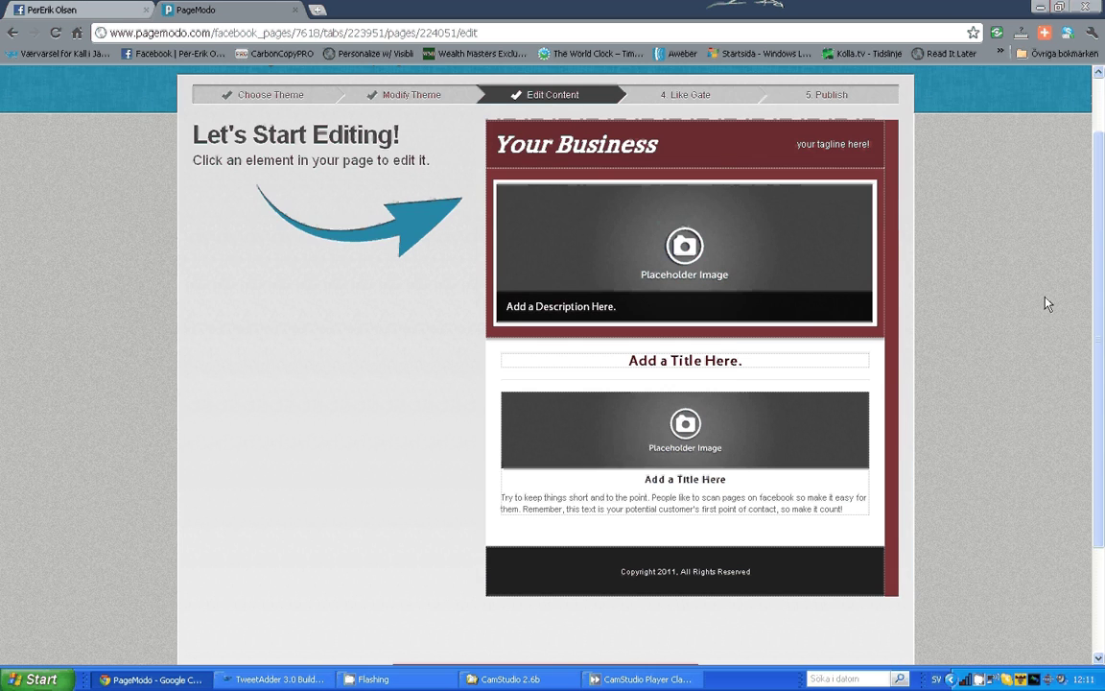
pyautogui.click(683, 426)
pyautogui.click(242, 213)
pyautogui.click(141, 145)
pyautogui.click(393, 285)
pyautogui.click(208, 343)
pyautogui.click(251, 393)
pyautogui.write('thetravelsuccess.com')
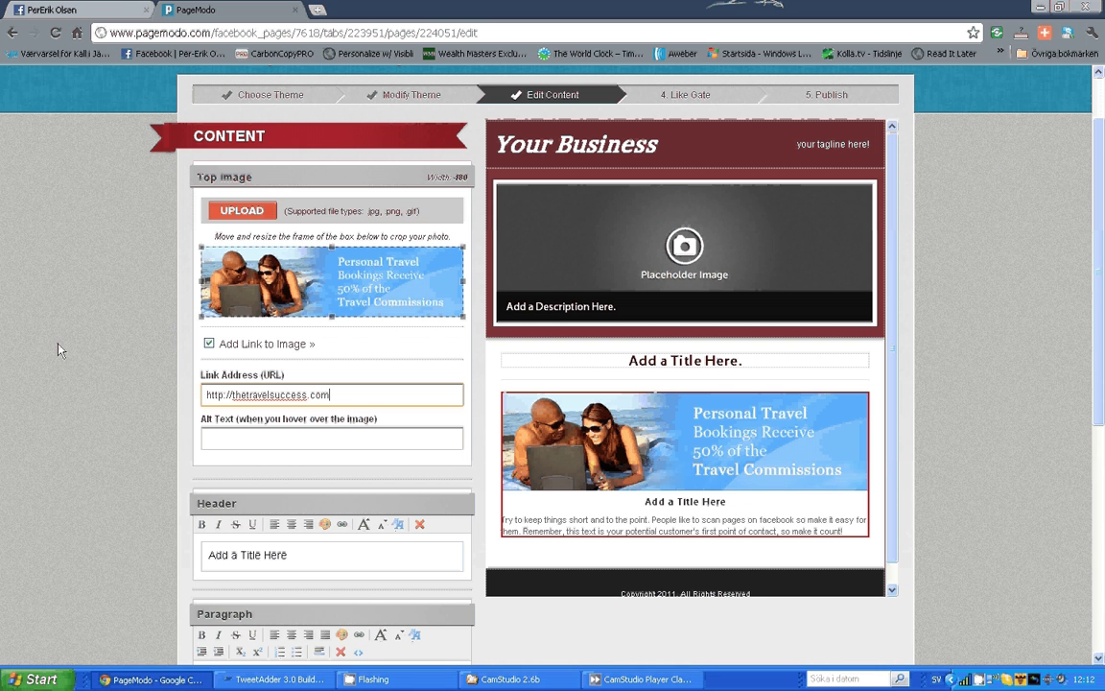
# Step: Replace the content block's header with "Pyxism Travel", make it bold and increase its font size
pyautogui.scroll(-3, 79, 396)
pyautogui.moveTo(298, 407); pyautogui.dragTo(188, 409)
pyautogui.write('Pyxism Travel')
pyautogui.moveTo(283, 401); pyautogui.dragTo(207, 405)
pyautogui.click(201, 370)
pyautogui.click(364, 373)
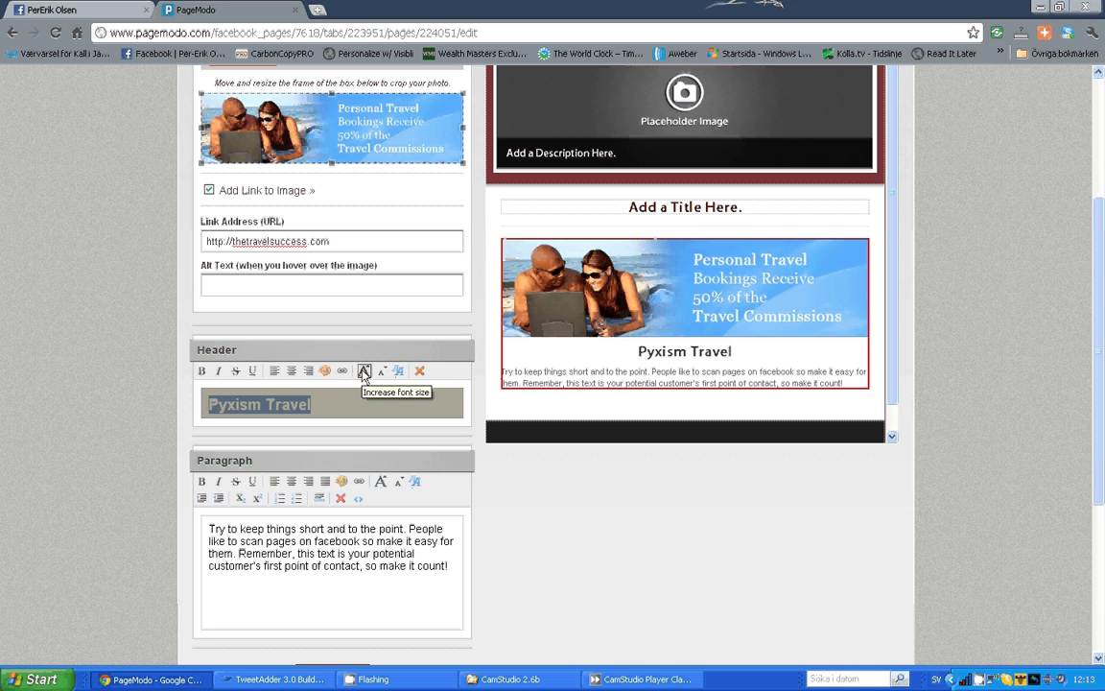
pyautogui.click(364, 372)
# Step: Colour the content block's "Pyxism Travel" header dark red and centre it
pyautogui.click(325, 371)
pyautogui.moveTo(512, 440); pyautogui.dragTo(537, 332)
pyautogui.moveTo(532, 406); pyautogui.dragTo(511, 389)
pyautogui.click(506, 474)
pyautogui.click(292, 370)
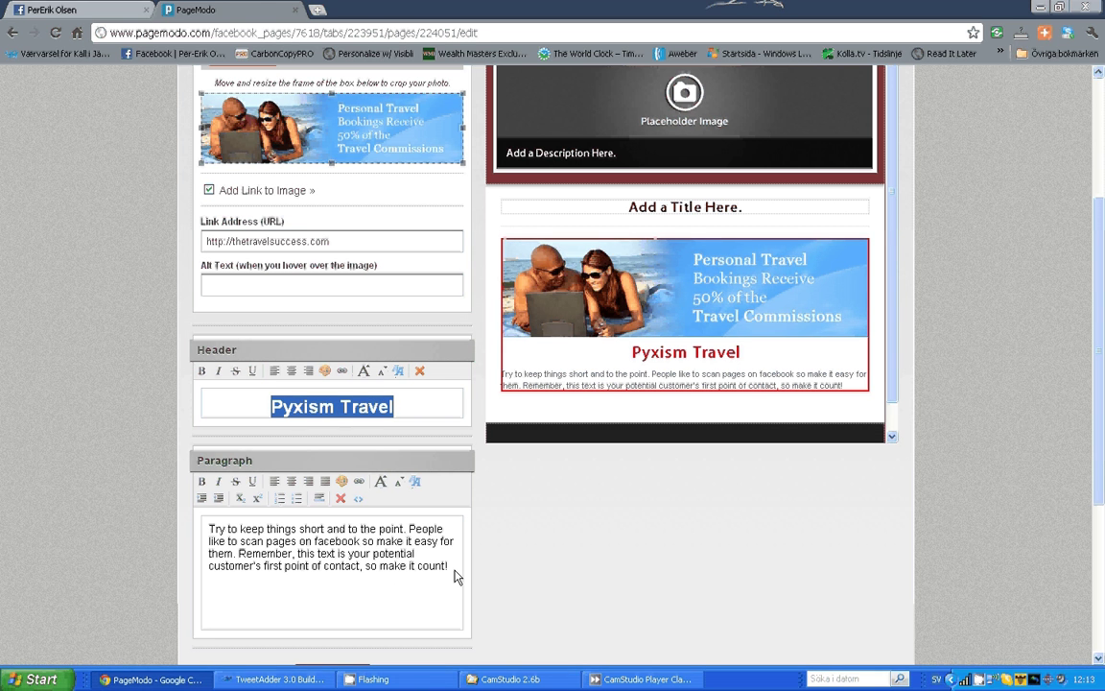
# Step: Centre the content block's paragraph text and make it bold
pyautogui.moveTo(454, 574); pyautogui.dragTo(208, 538)
pyautogui.click(291, 483)
pyautogui.click(202, 480)
pyautogui.click(894, 404)
pyautogui.click(422, 601)
# Step: Set the page's main header text to "Pyxism Travel" and its tag line to "all over the world!"
pyautogui.scroll(2, 758, 557)
pyautogui.click(777, 252)
pyautogui.click(616, 149)
pyautogui.moveTo(287, 224); pyautogui.dragTo(201, 222)
pyautogui.write('Pyxism Travel')
pyautogui.moveTo(311, 338); pyautogui.dragTo(203, 331)
pyautogui.write('all over the world!')
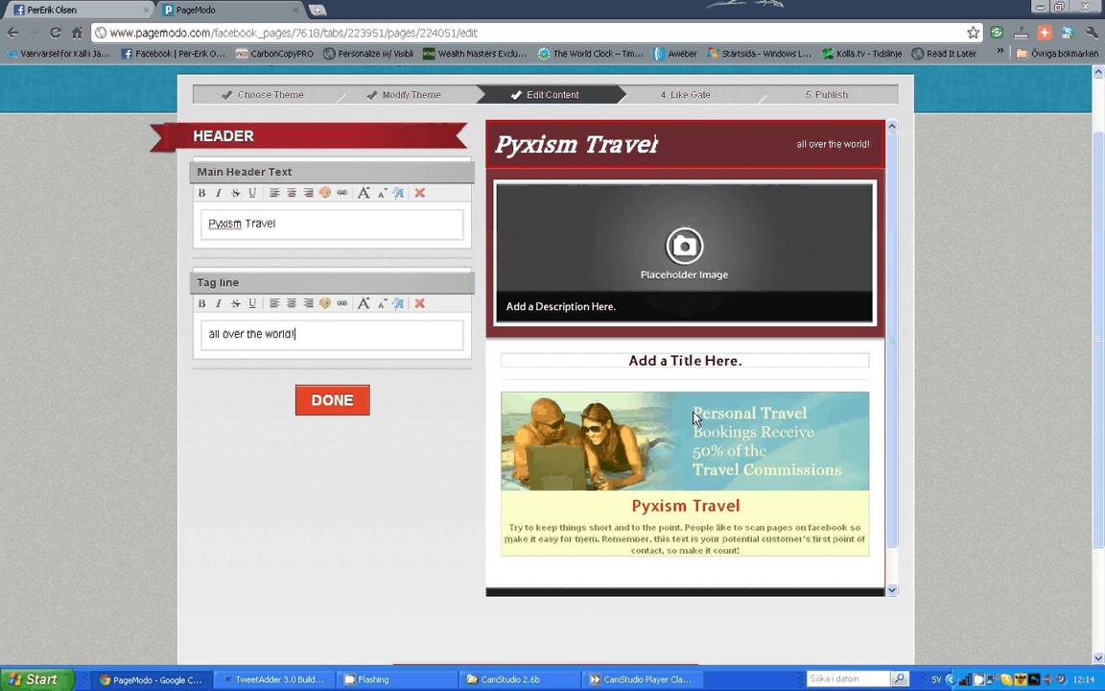
# Step: Delete the placeholder text of the middle heading above the travel banner
pyautogui.click(821, 370)
pyautogui.moveTo(299, 230); pyautogui.dragTo(203, 291)
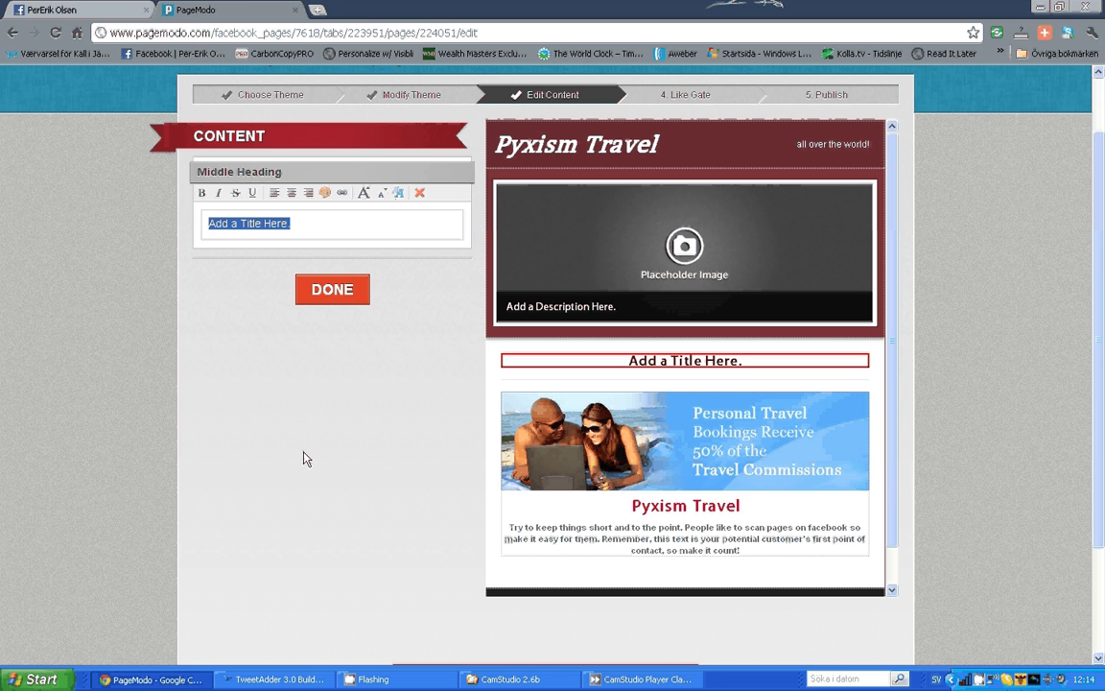
pyautogui.press('BackSpace')
# Step: Finish editing the content, proceed to the Like Gate stage and require visitors to like the page
pyautogui.click(523, 422)
pyautogui.moveTo(1094, 370); pyautogui.dragTo(1082, 332)
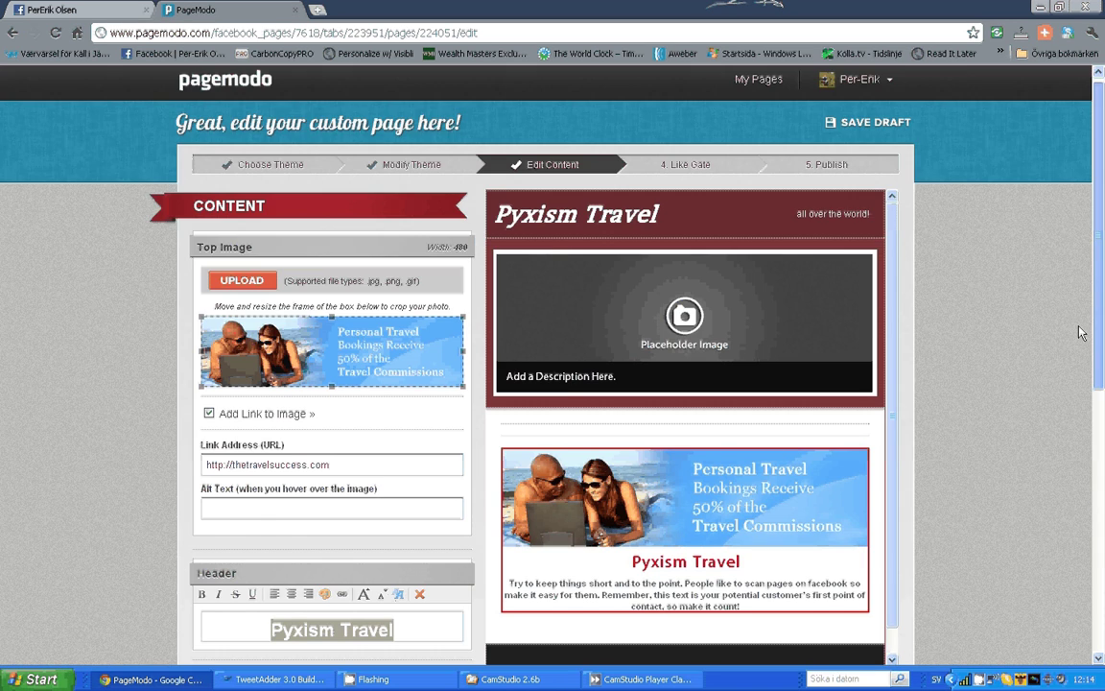
pyautogui.scroll(-3, 1081, 332)
pyautogui.click(332, 630)
pyautogui.scroll(-1, 323, 525)
pyautogui.click(296, 257)
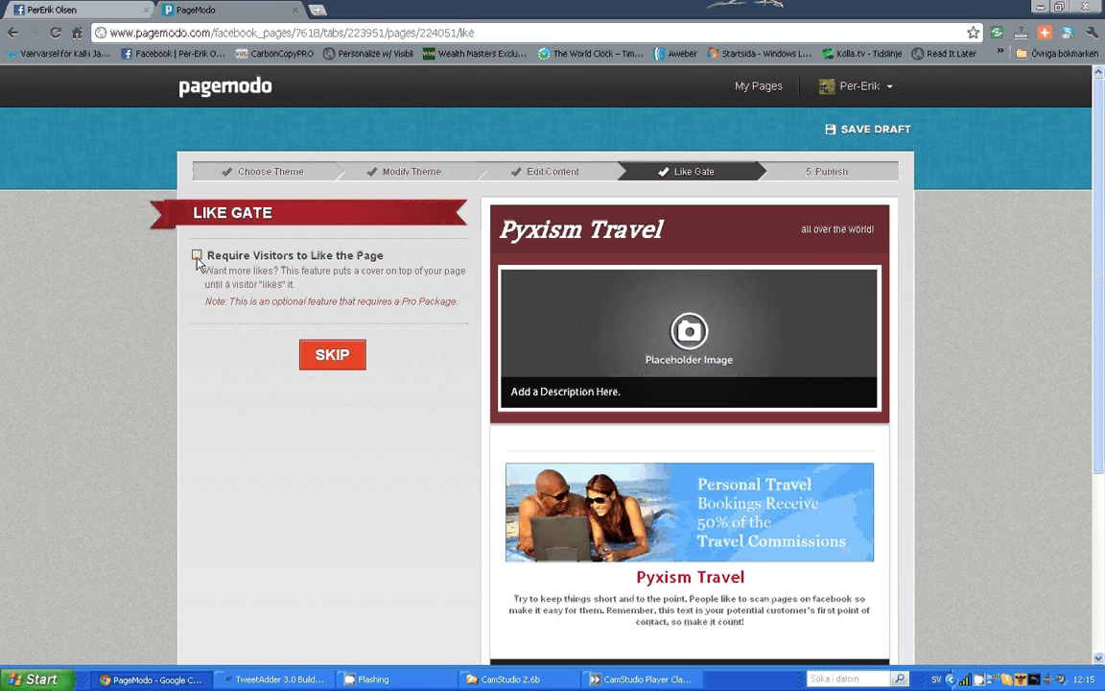
pyautogui.click(197, 256)
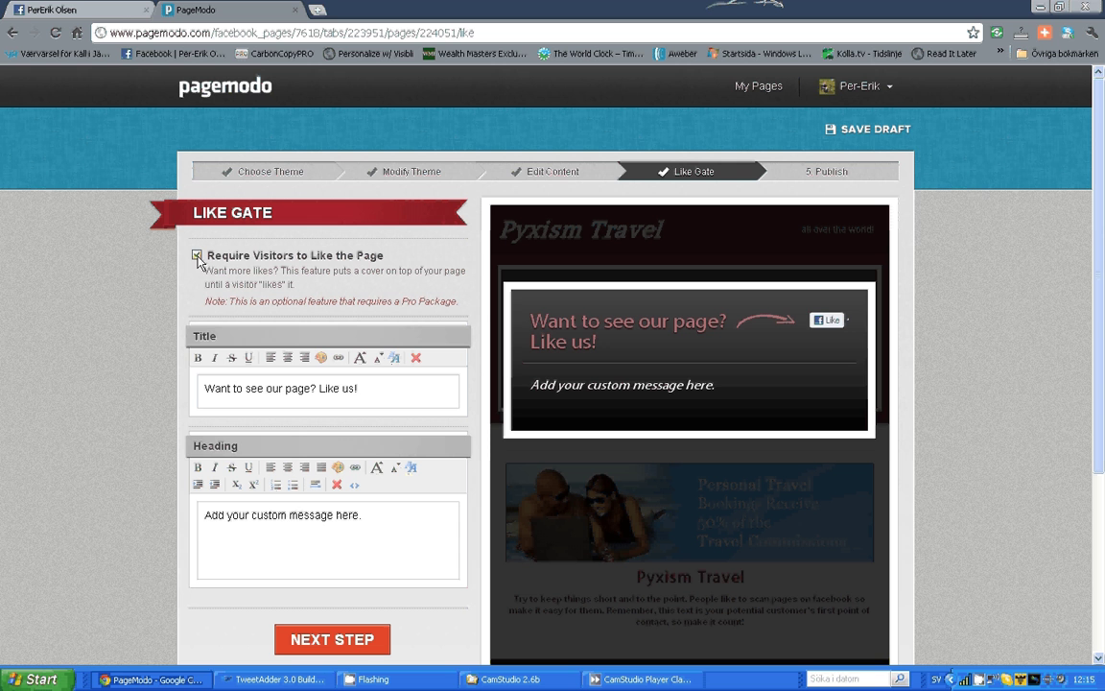